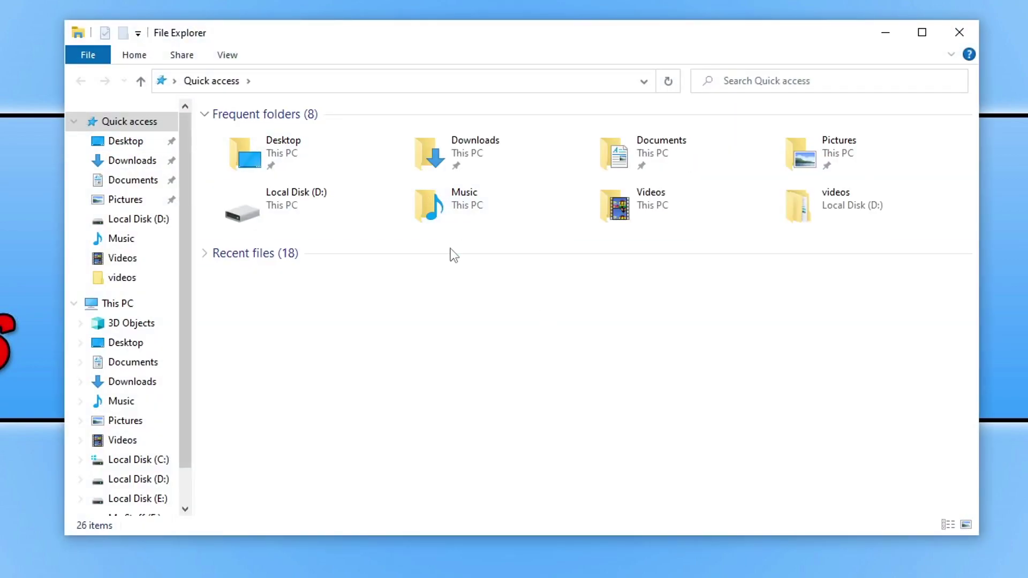
Set the 0009-64bit installer in Downloads to run as administrator under Compatibility, and apply
left_click(132, 160)
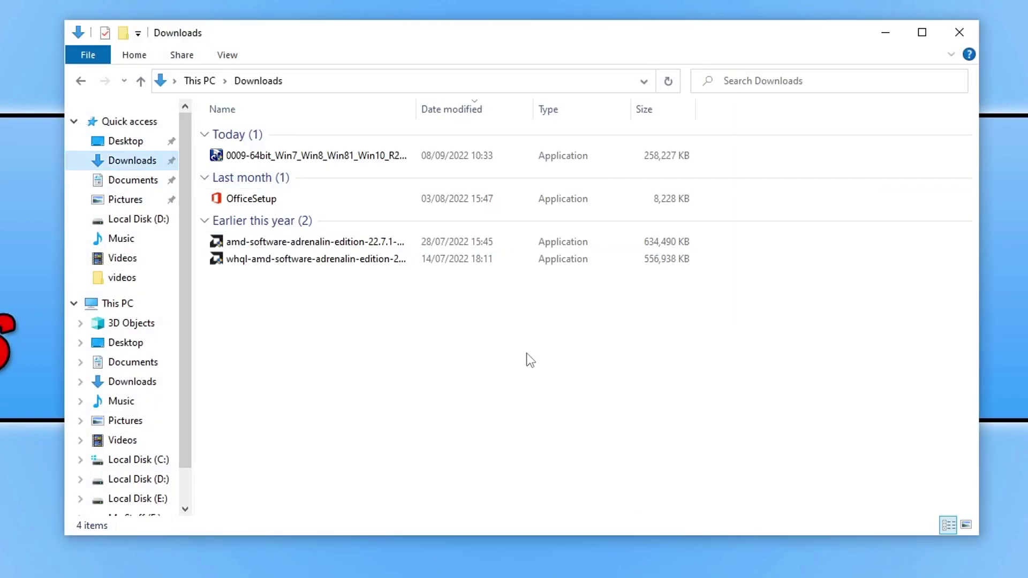
left_click(294, 163)
right_click(291, 159)
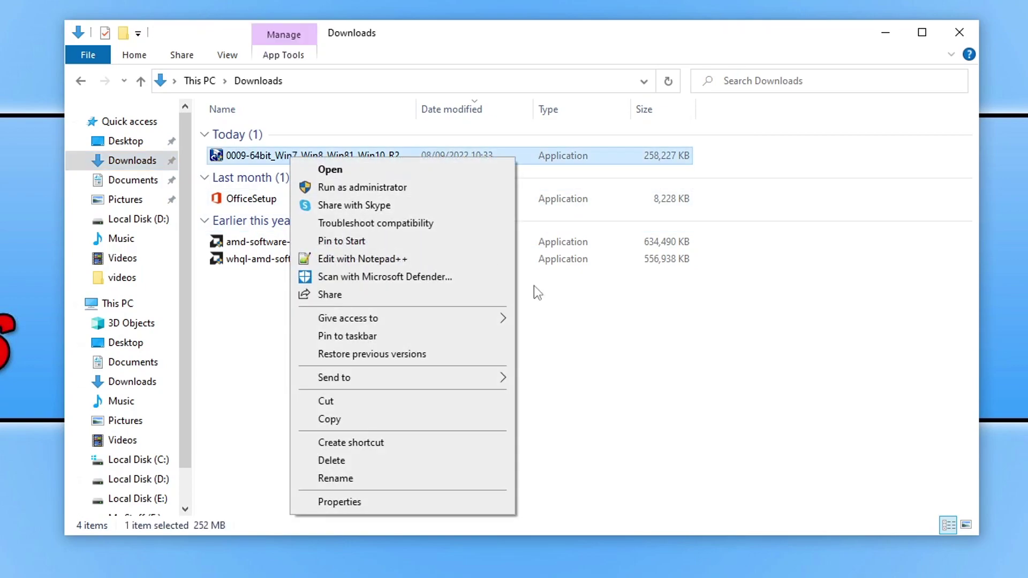
left_click(428, 506)
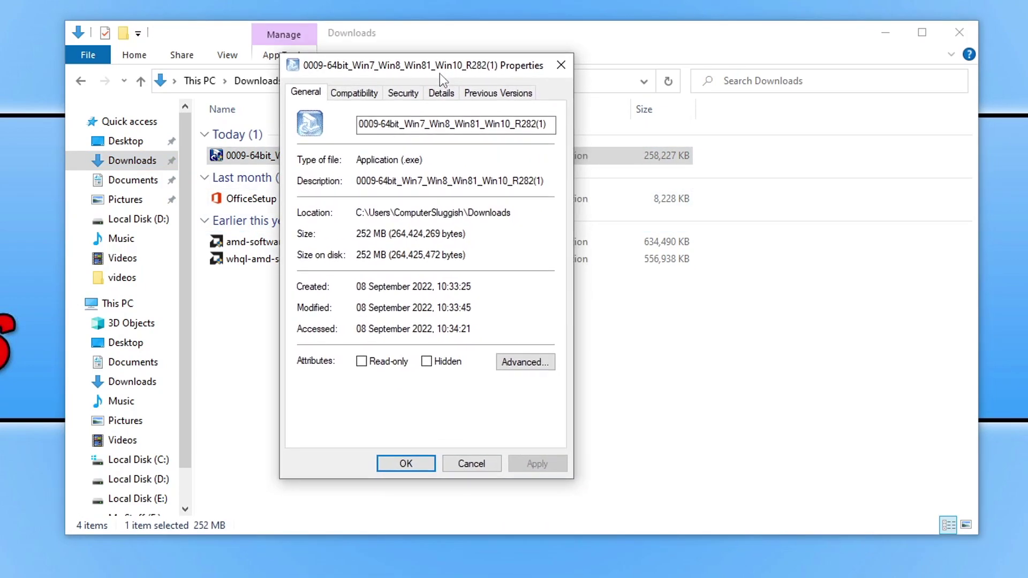
left_click(355, 93)
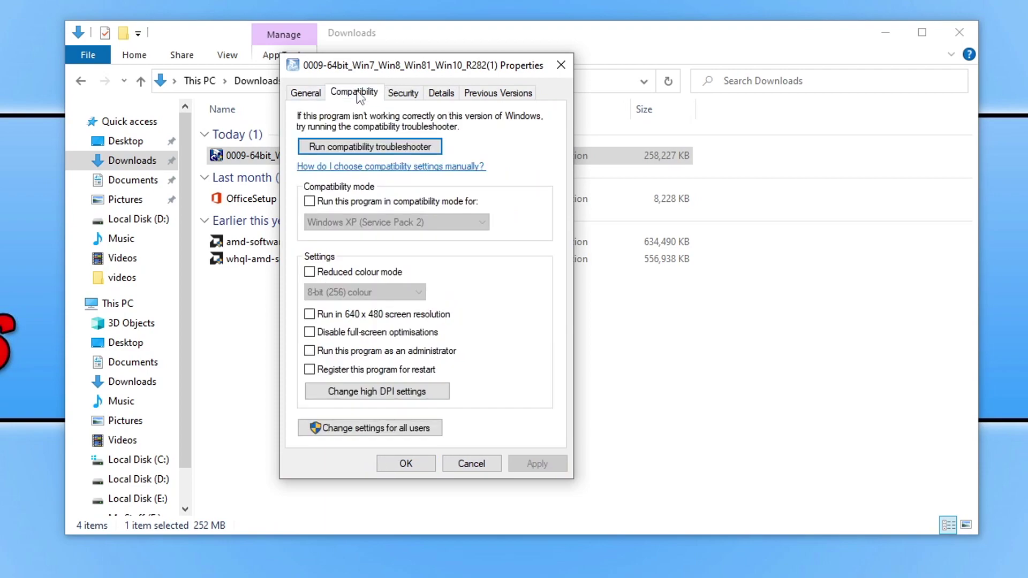
left_click(397, 352)
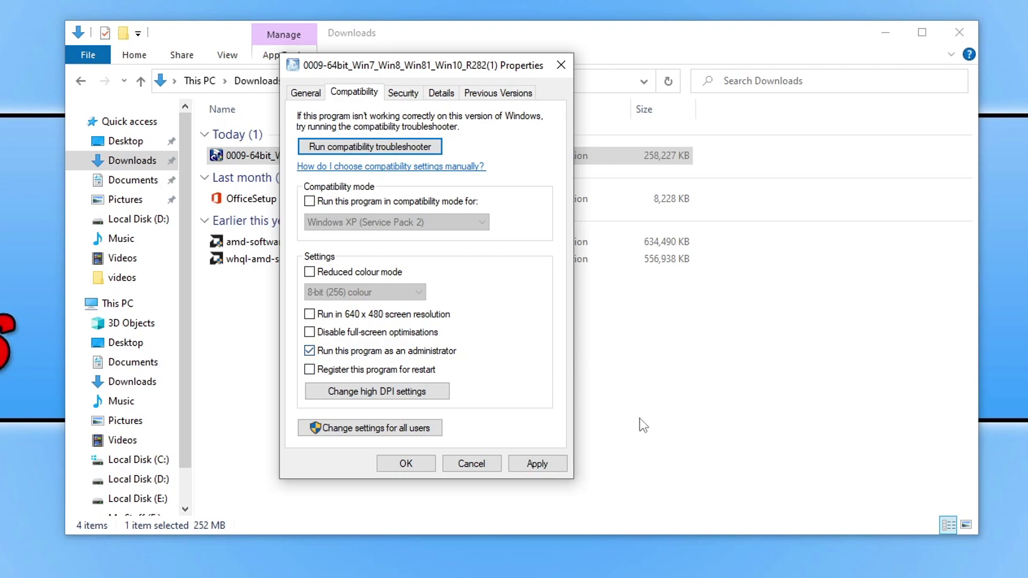
left_click(552, 467)
left_click(399, 463)
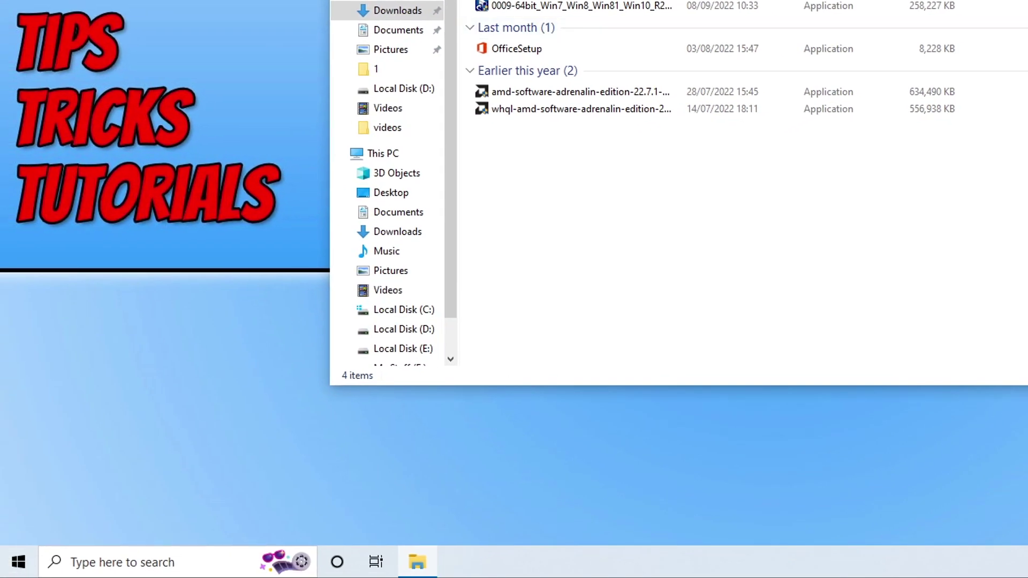
Close File Explorer and launch System Information from a Start search for 'syste'
key("alt+F4")
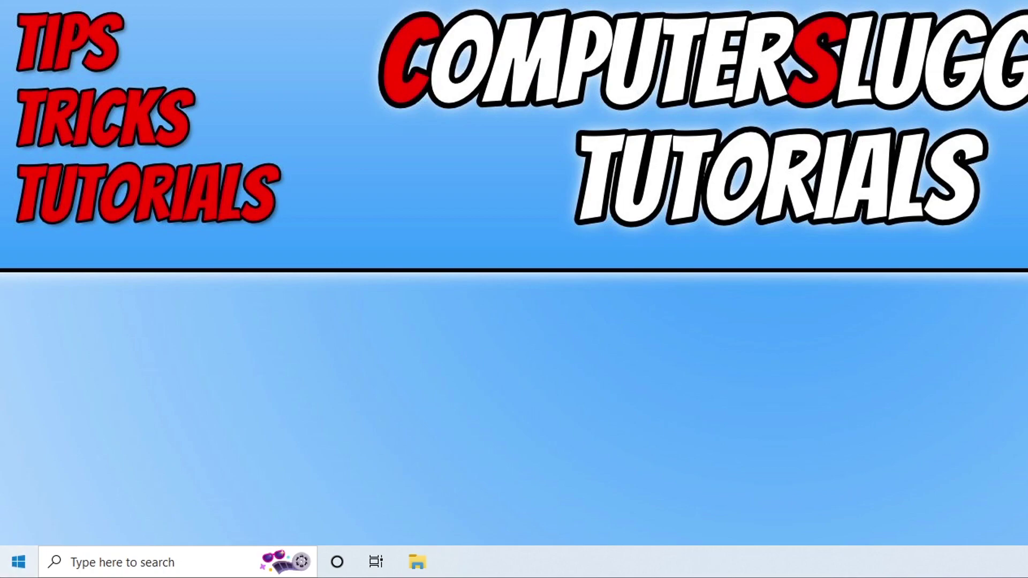
left_click(19, 562)
type("syste")
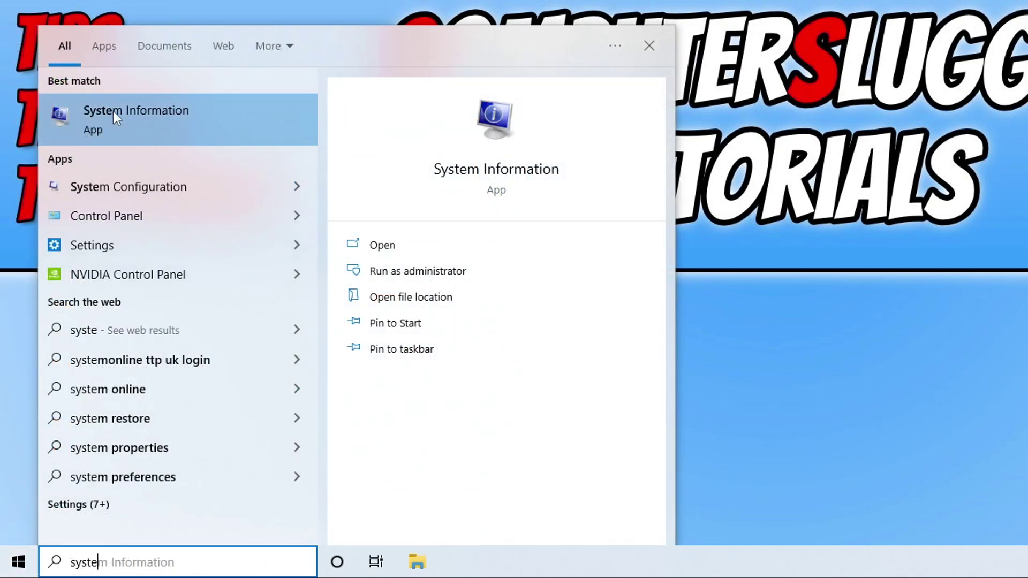
left_click(185, 111)
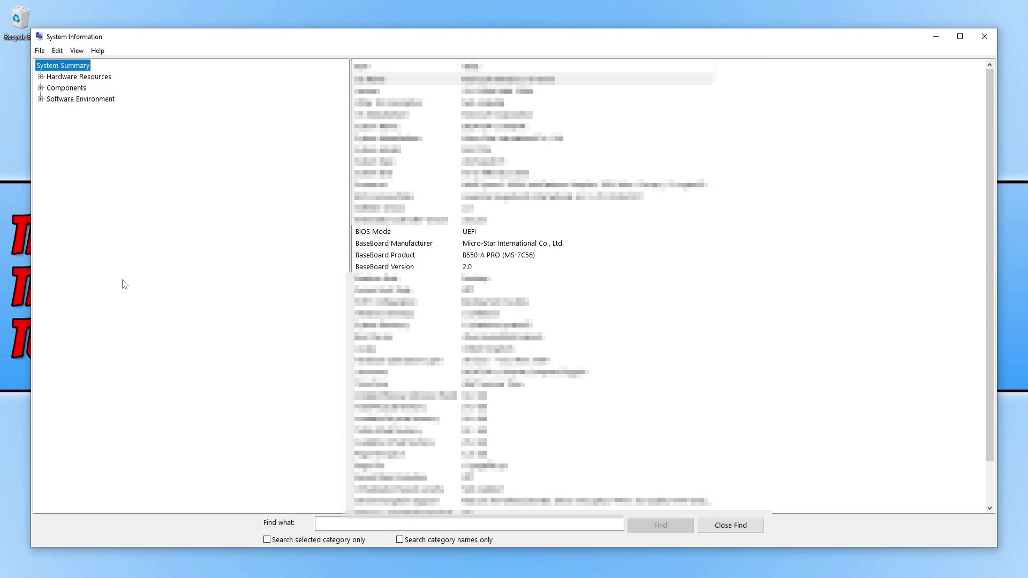
Highlight the BaseBoard Manufacturer and BaseBoard Product rows showing the B550-A PRO (MS-7C56)
left_click(422, 244)
left_click(419, 258)
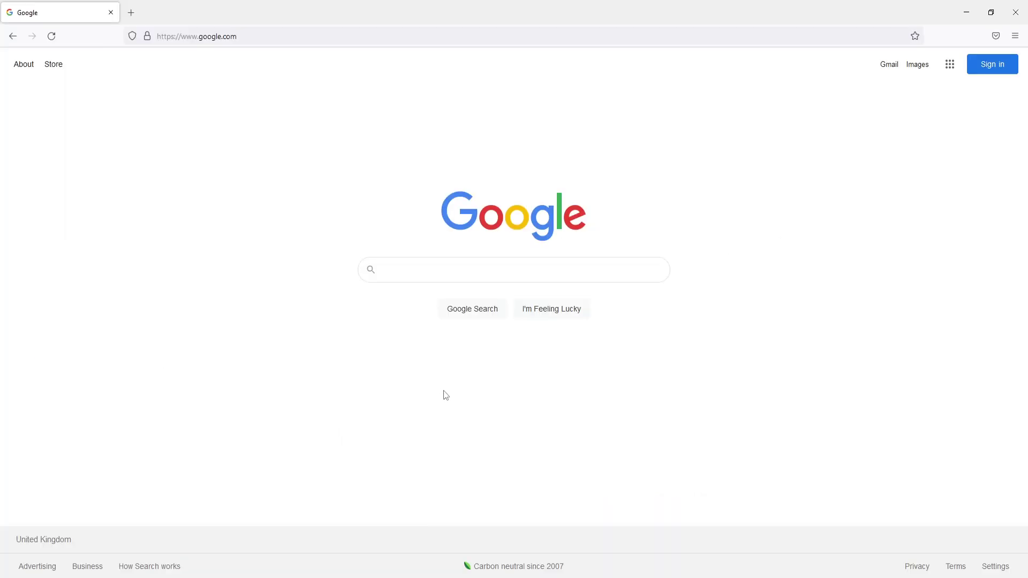
left_click(402, 272)
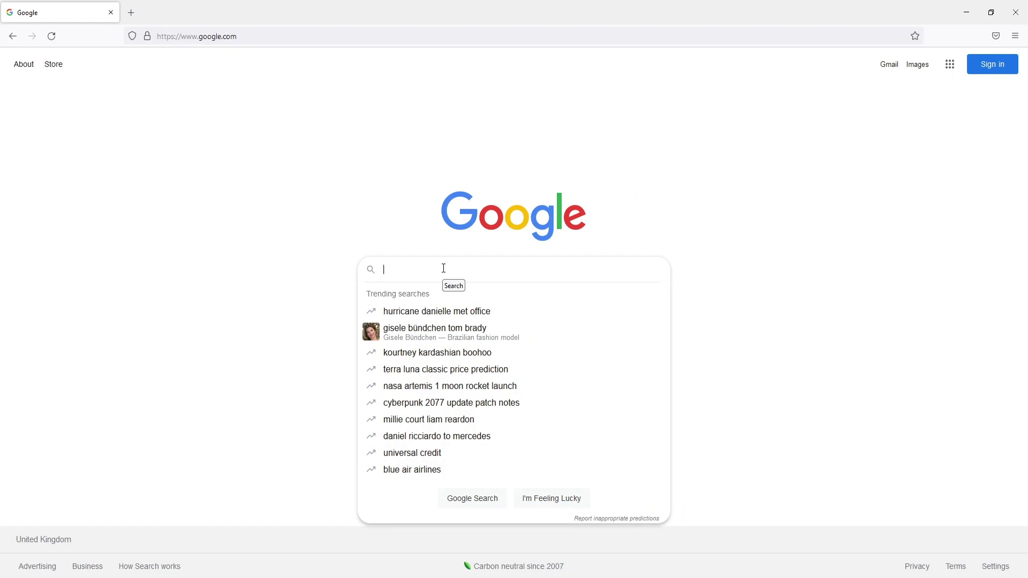
Search Google for 'b550 a pro', open MSI's B550-A PRO page and accept cookies
type("b550 a pro")
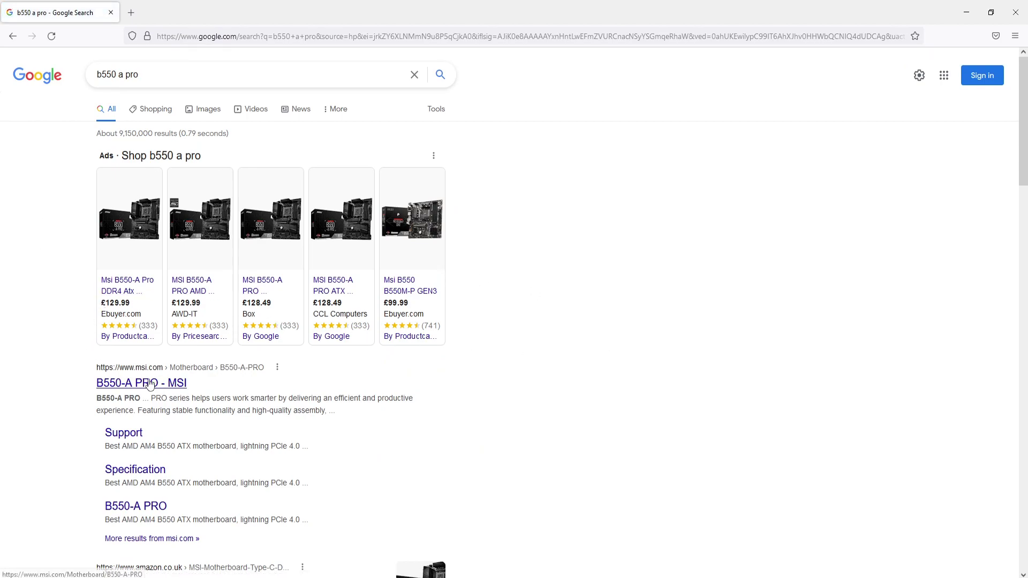
scroll(285, 351, "down", 1)
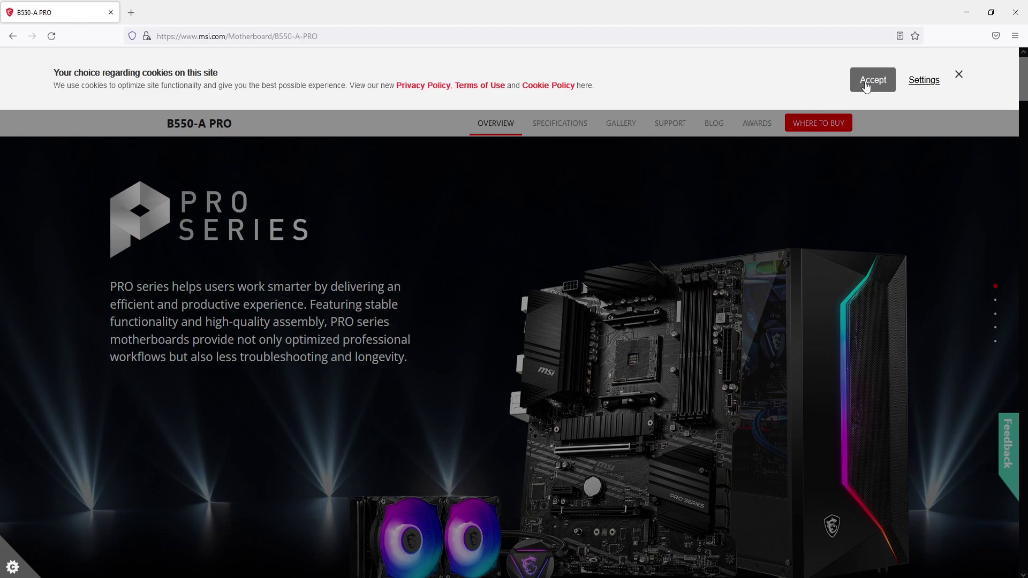
left_click(867, 86)
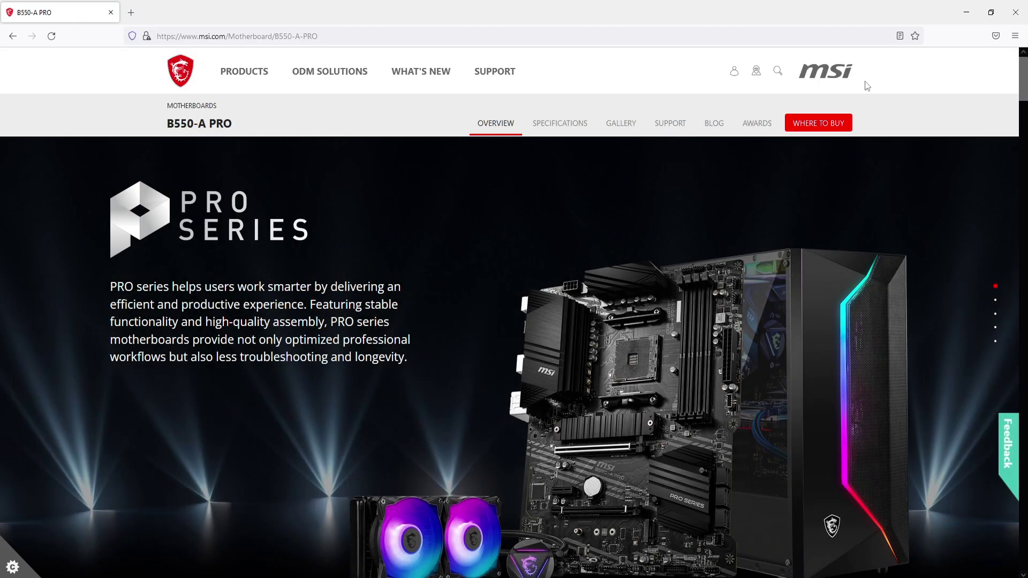
Open the B550-A PRO support page and scroll through the BIOS list back to Drivers & Downloads
left_click(670, 124)
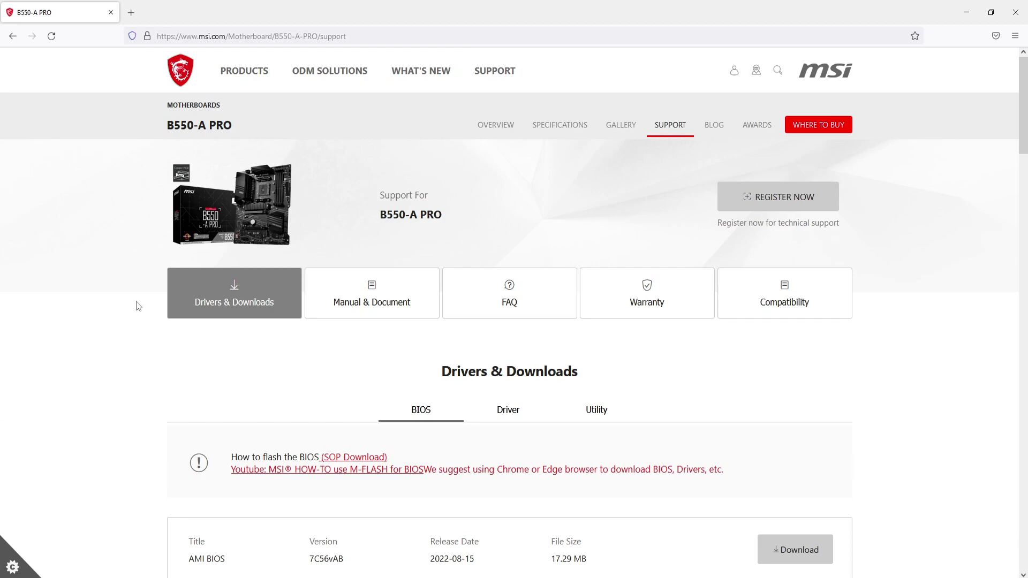
scroll(135, 304, "down", 2)
scroll(294, 247, "down", 8)
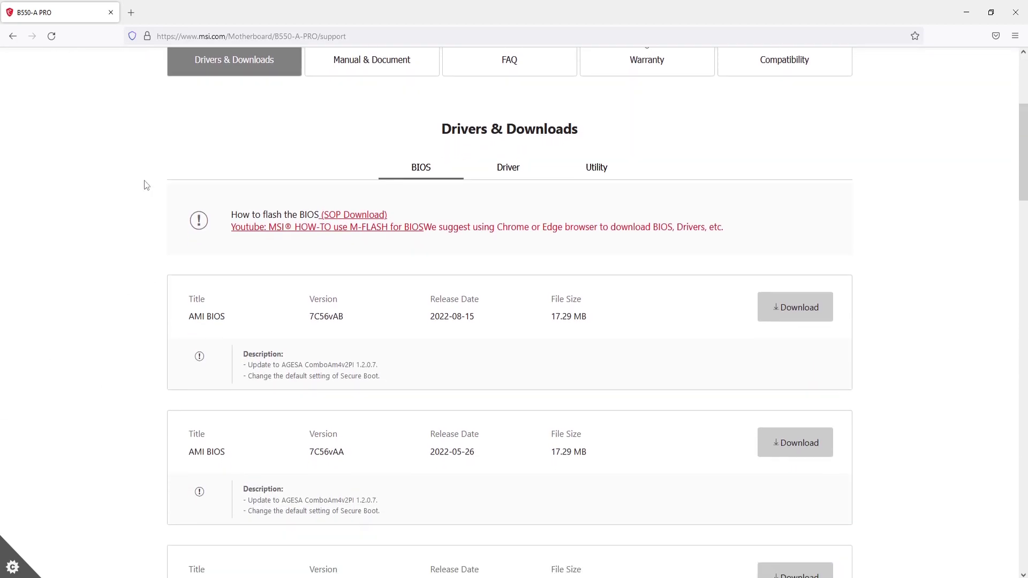
scroll(125, 219, "down", 2)
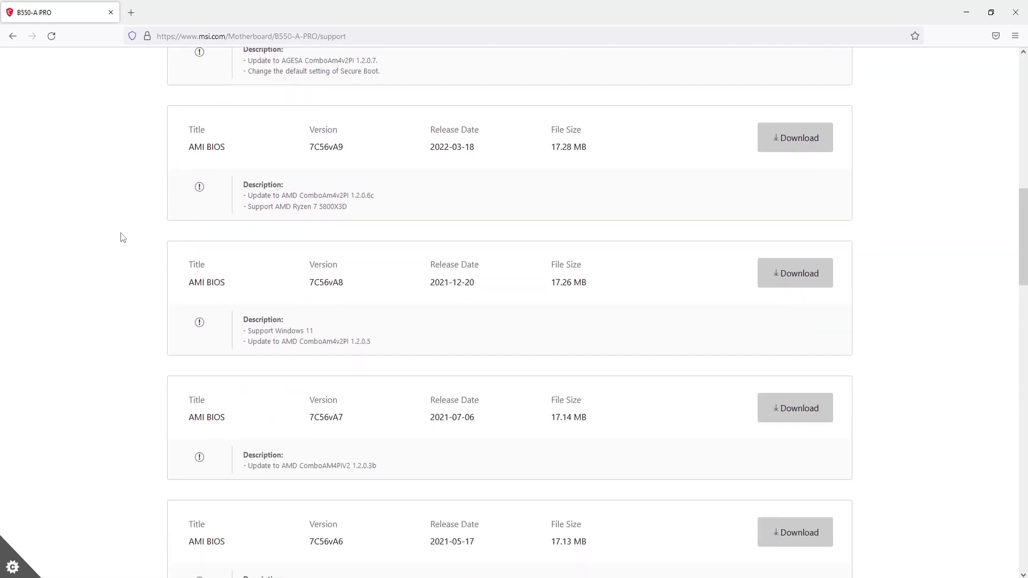
scroll(123, 237, "up", 7)
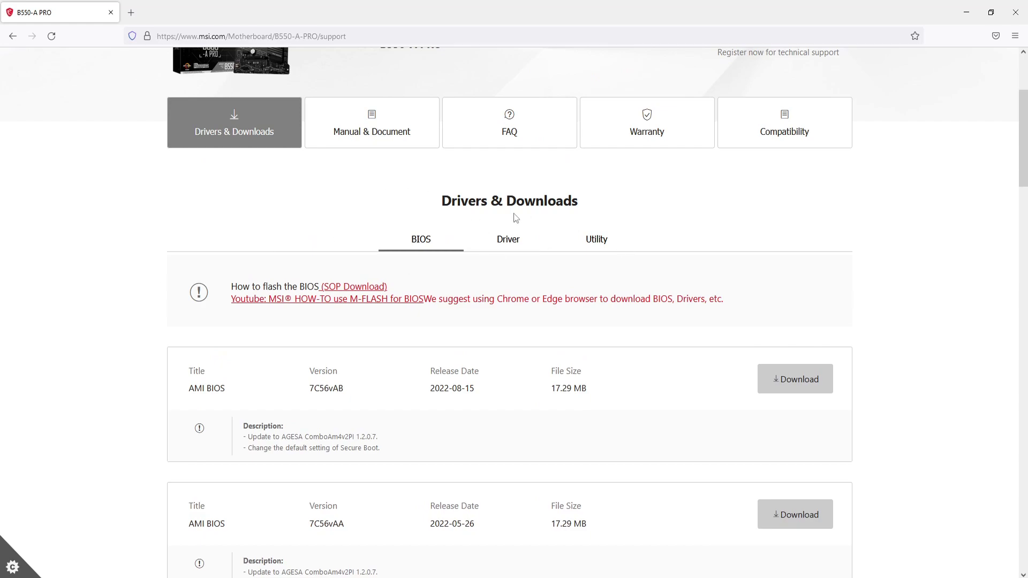
Show the board's drivers and list the On-Board Audio Drivers, including Realtek HD Universal Driver
left_click(516, 243)
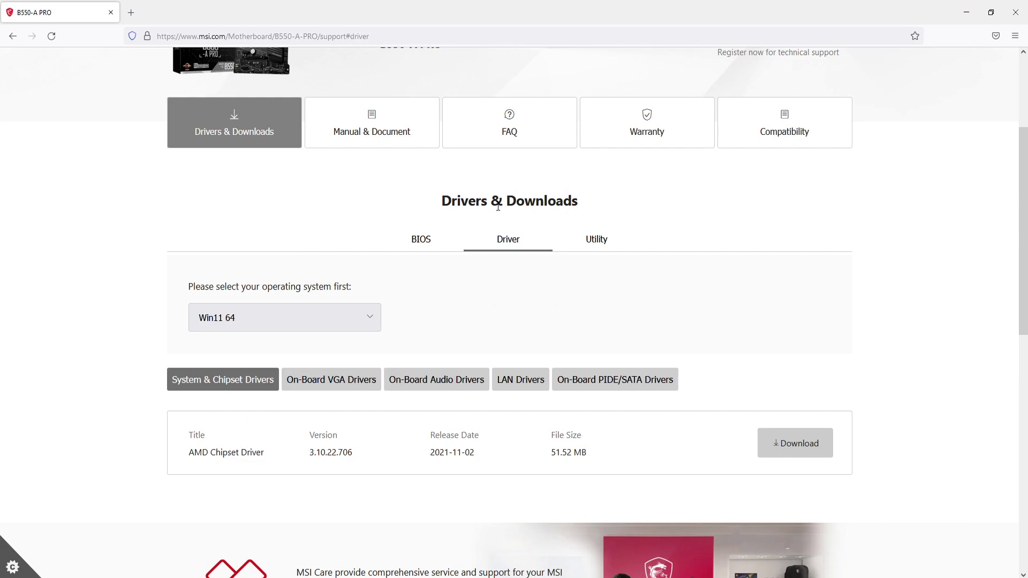
left_click(455, 384)
left_click_drag(275, 465, 190, 454)
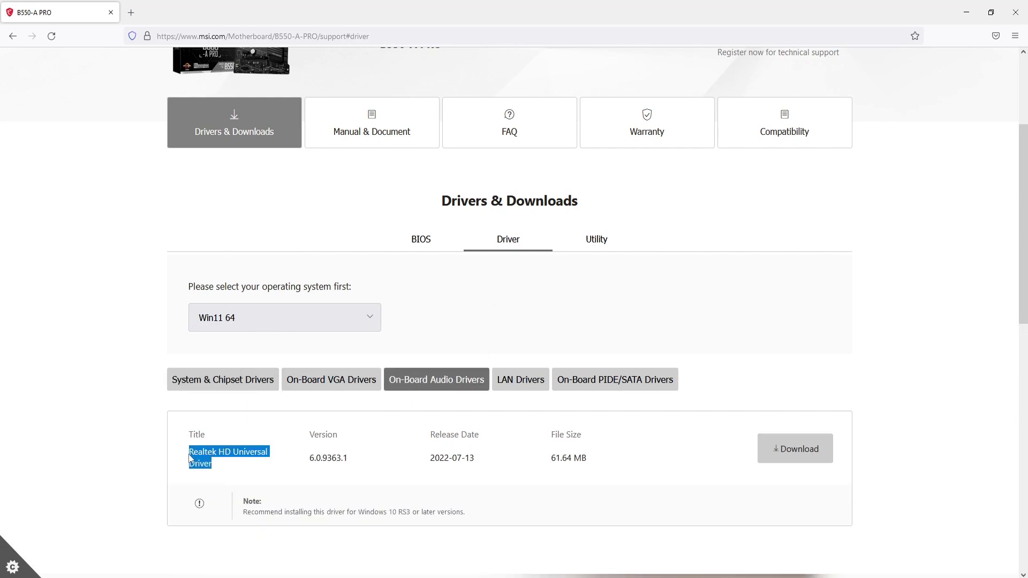
left_click(229, 456)
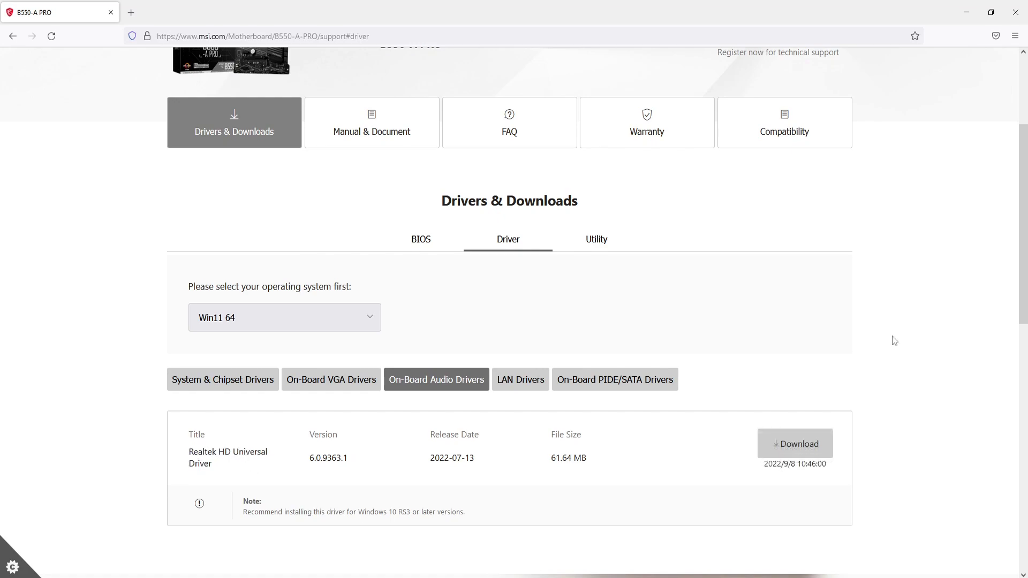
Switch the operating system to Win10 64 and list its on-board audio drivers
left_click(357, 321)
left_click(291, 359)
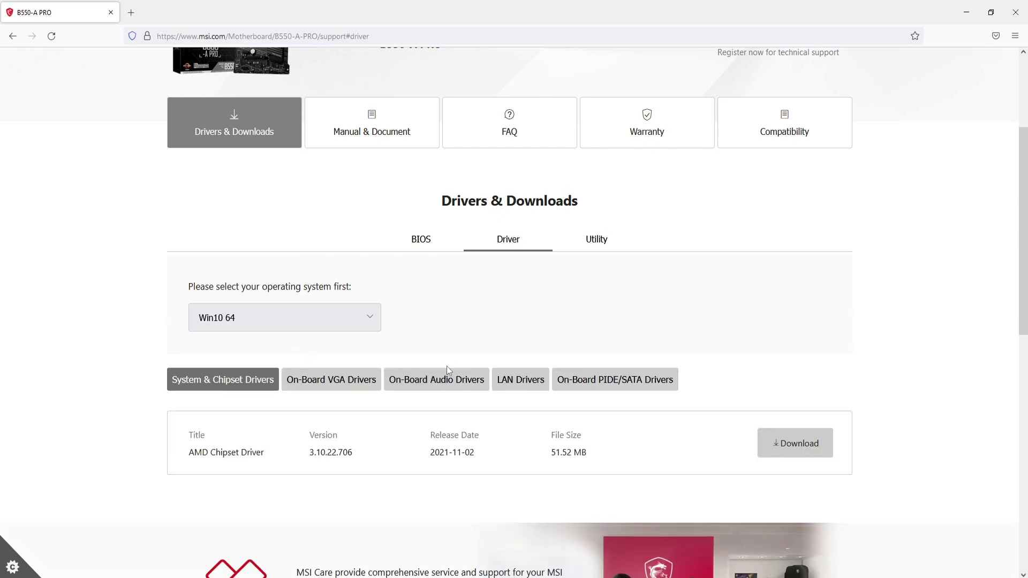
left_click(448, 374)
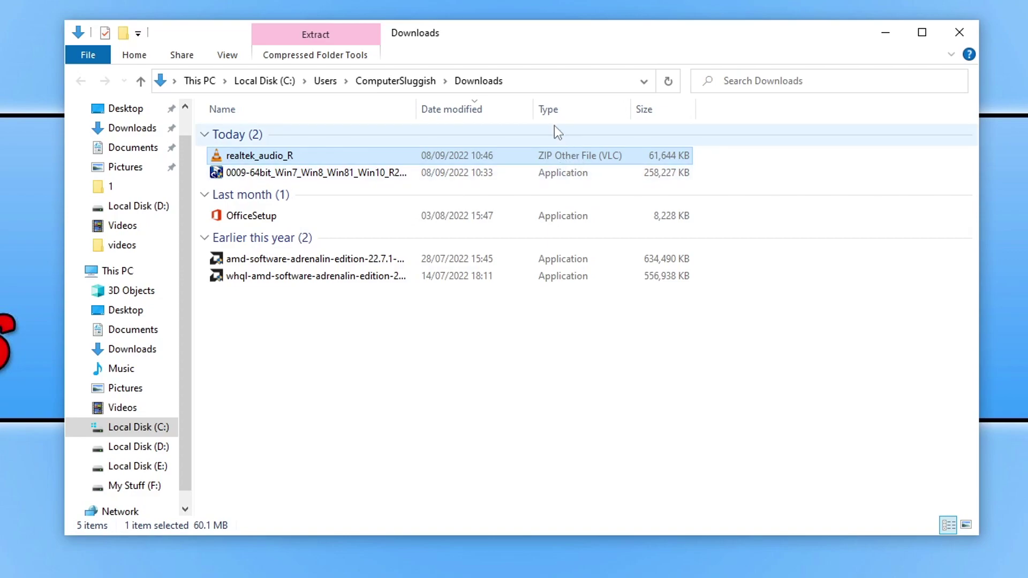
Open the realtek_audio_R zip in Windows Explorer and copy the Realtek HD Universal Driver folder to the desktop
right_click(273, 158)
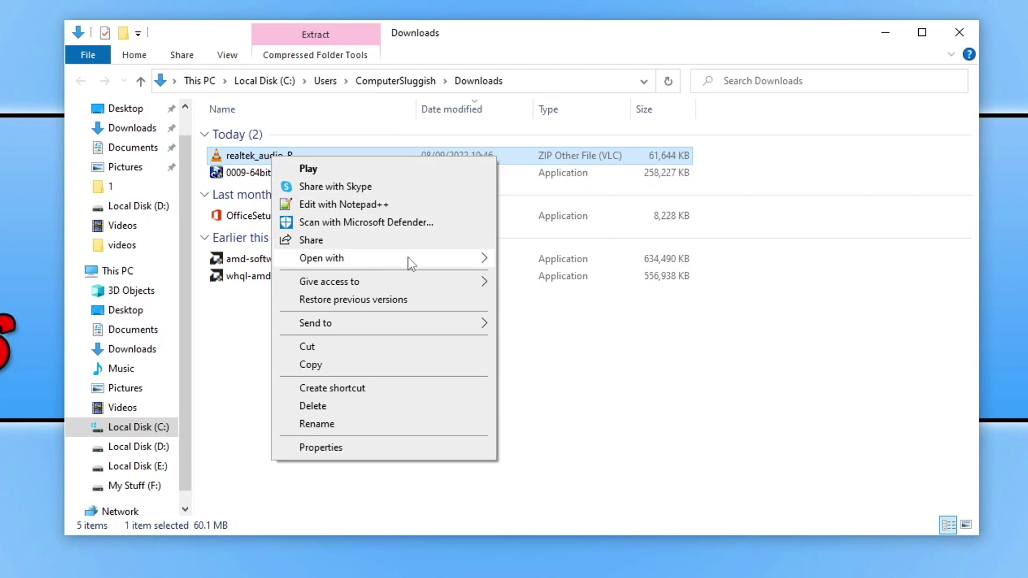
mouse_move(408, 257)
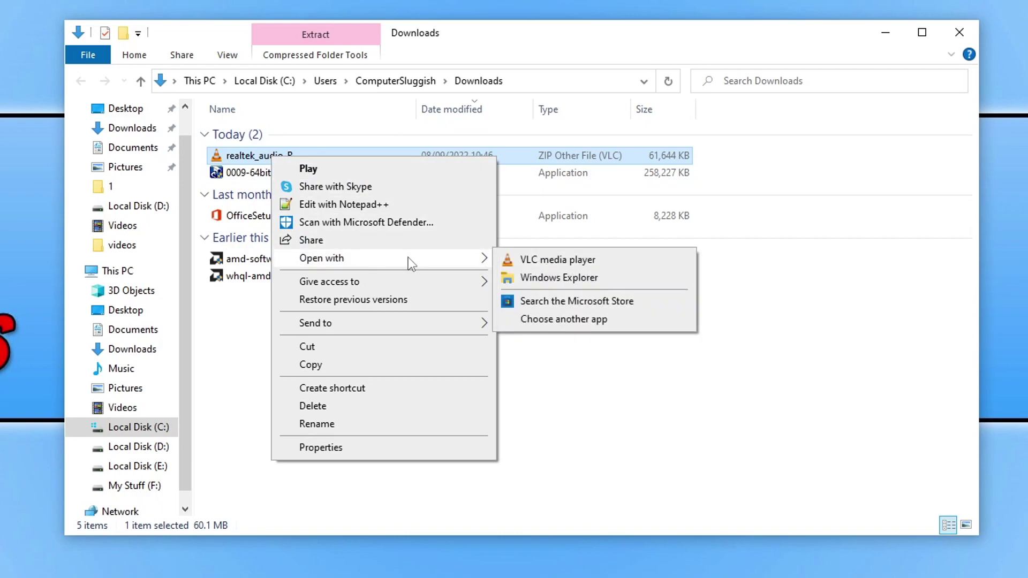
left_click(580, 278)
left_click_drag(268, 135, 205, 290)
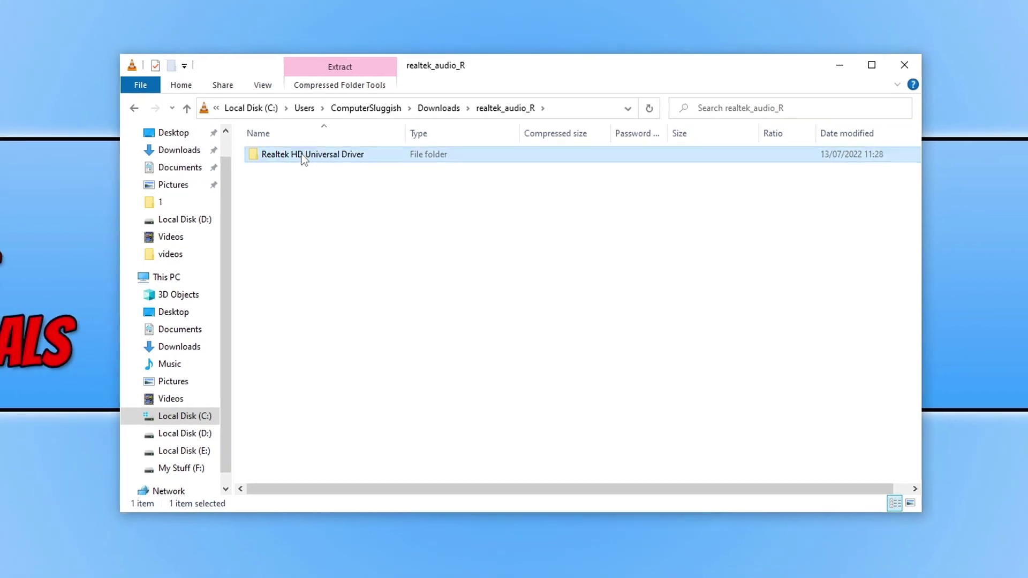
left_click_drag(282, 294, 4, 141)
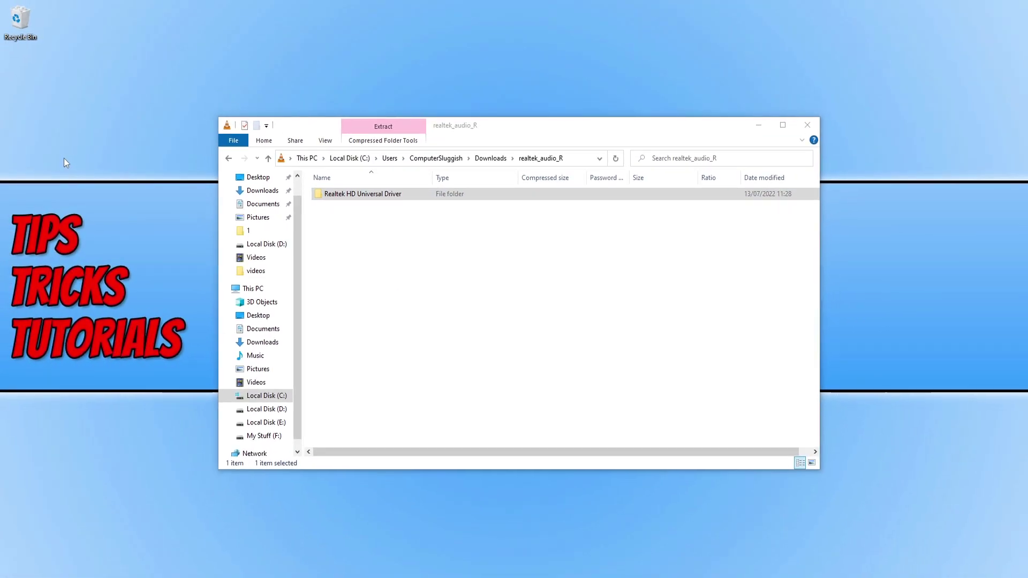
key("ctrl+v")
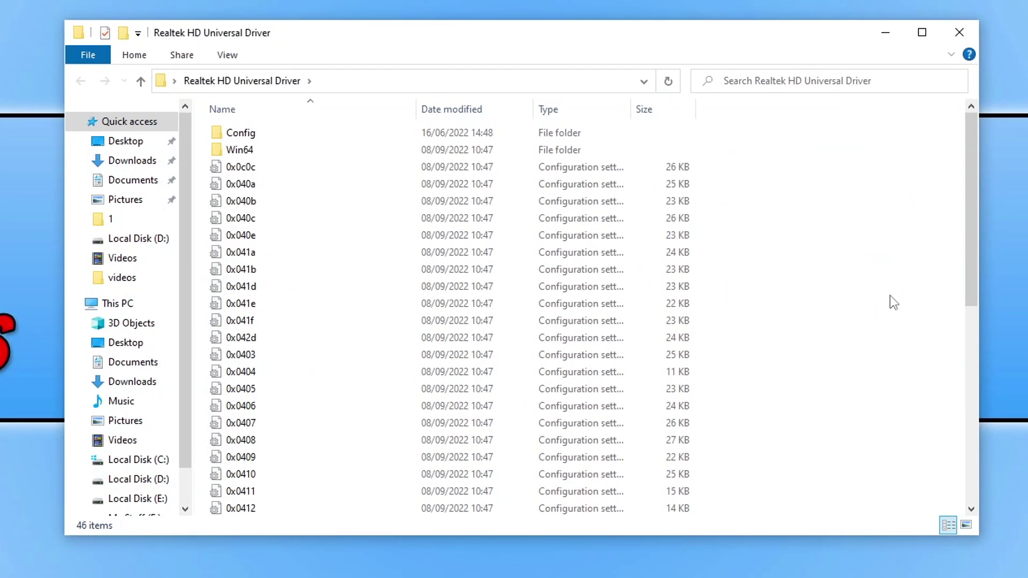
Scroll down the Realtek HD Universal Driver folder and run Setup
scroll(890, 296, "down", 8)
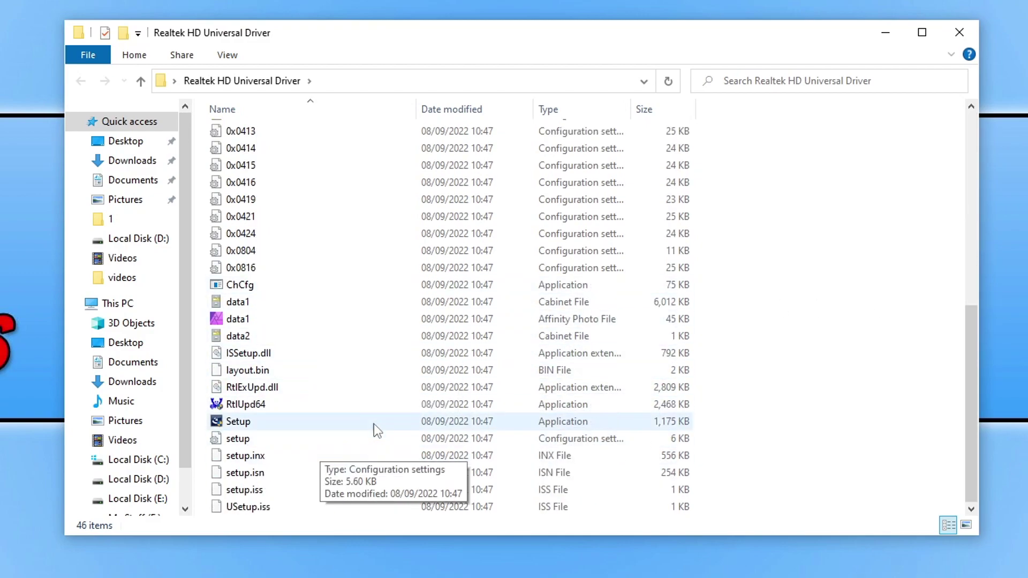
double_click(238, 423)
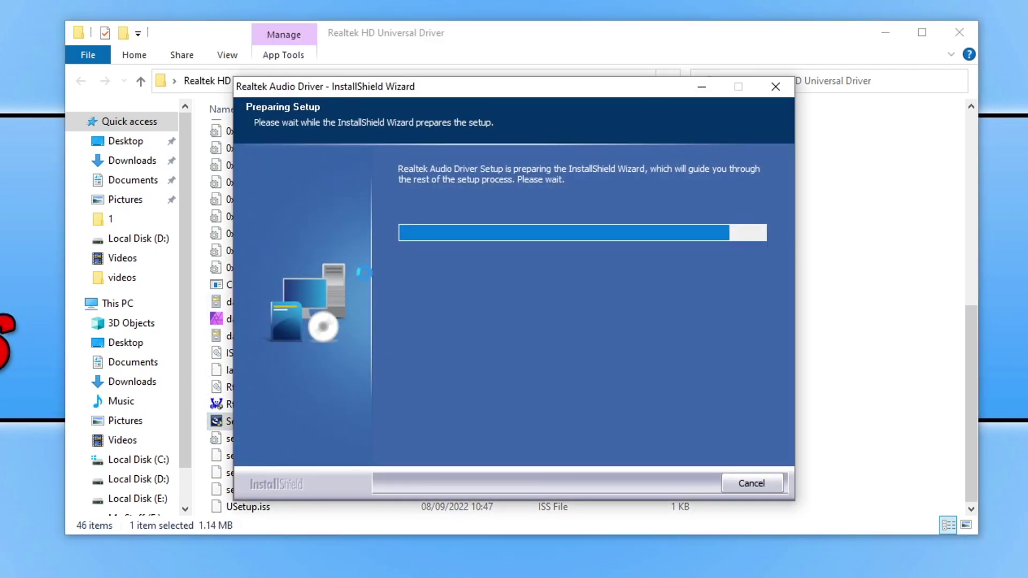
Minimize File Explorer and start the Realtek Audio Driver installation past the welcome page
left_click(887, 32)
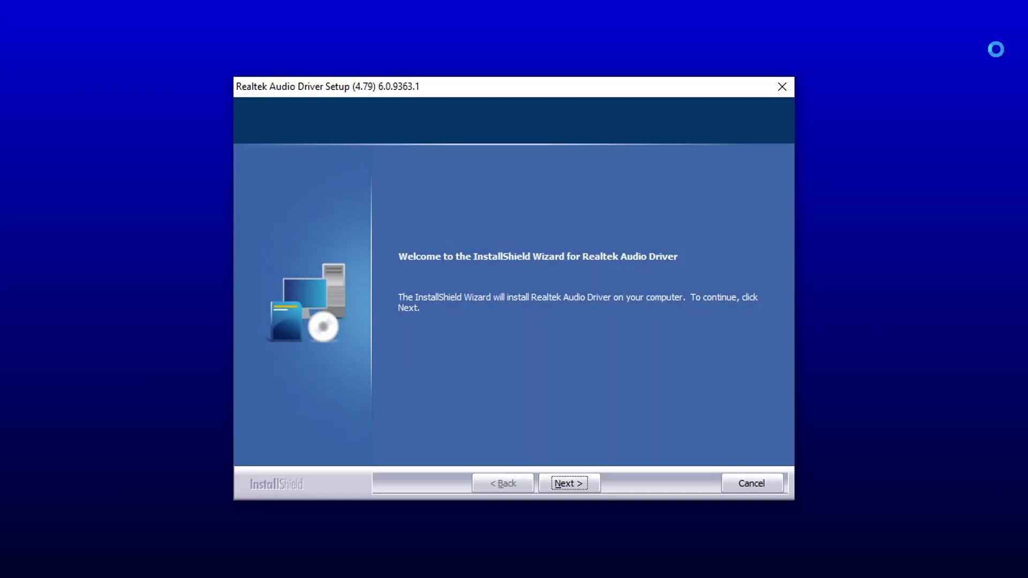
left_click(569, 484)
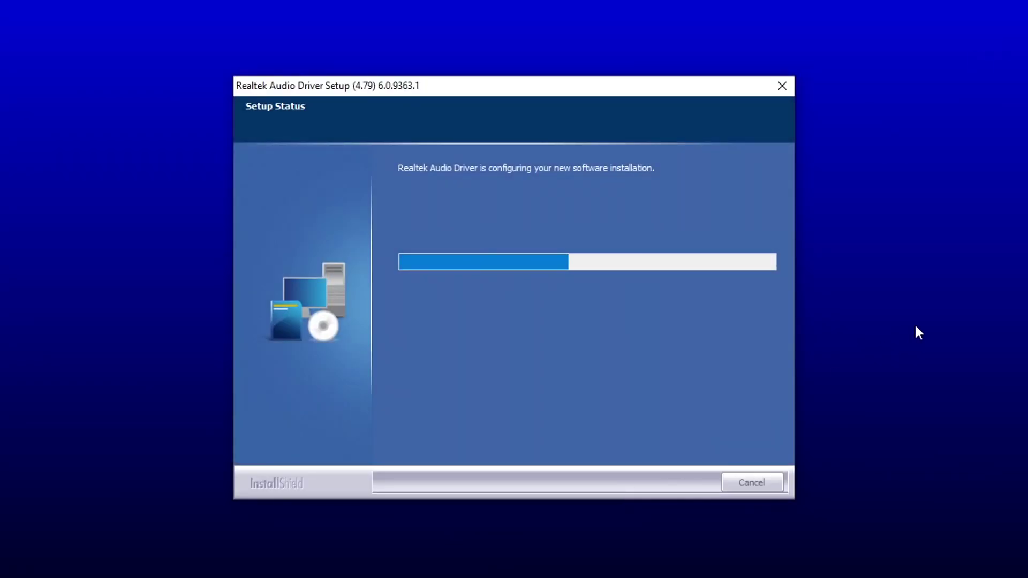